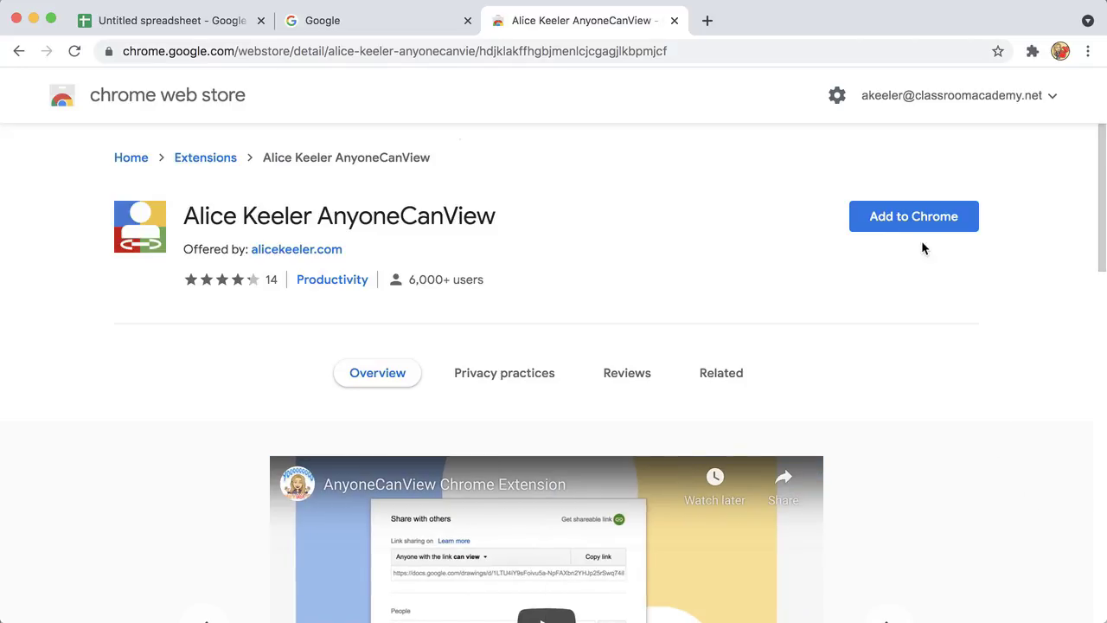
# Add the Alice Keeler AnyoneCanView extension to Chrome from its Web Store page
pyautogui.click(919, 218)
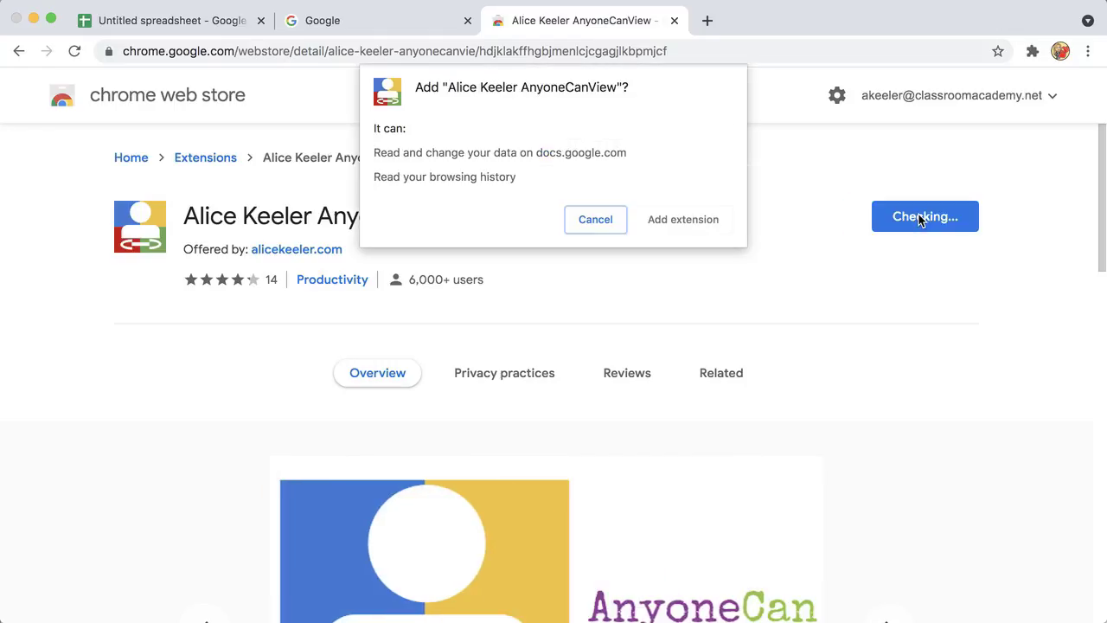
pyautogui.click(666, 221)
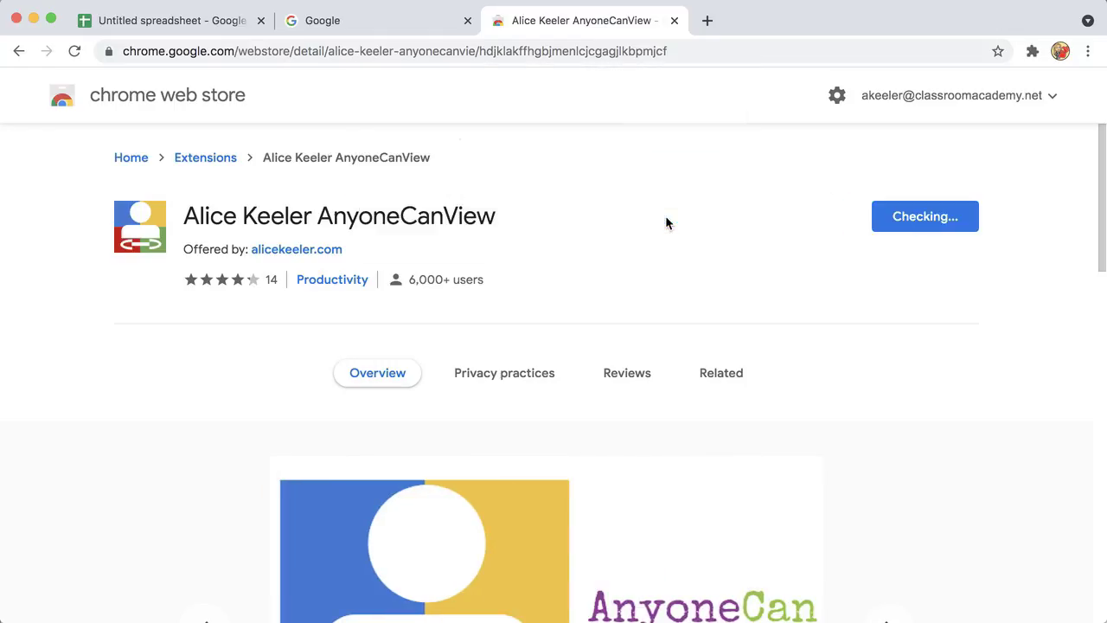
# Pin AnyoneCanView and QuickShare from the Extensions menu to the toolbar
pyautogui.click(1032, 54)
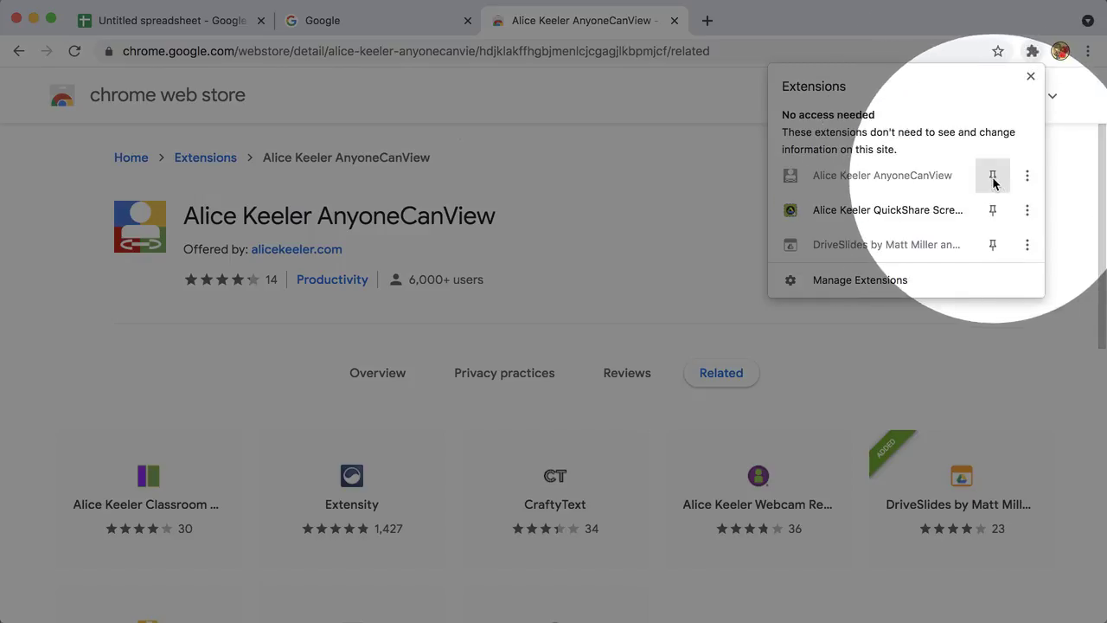
pyautogui.click(993, 210)
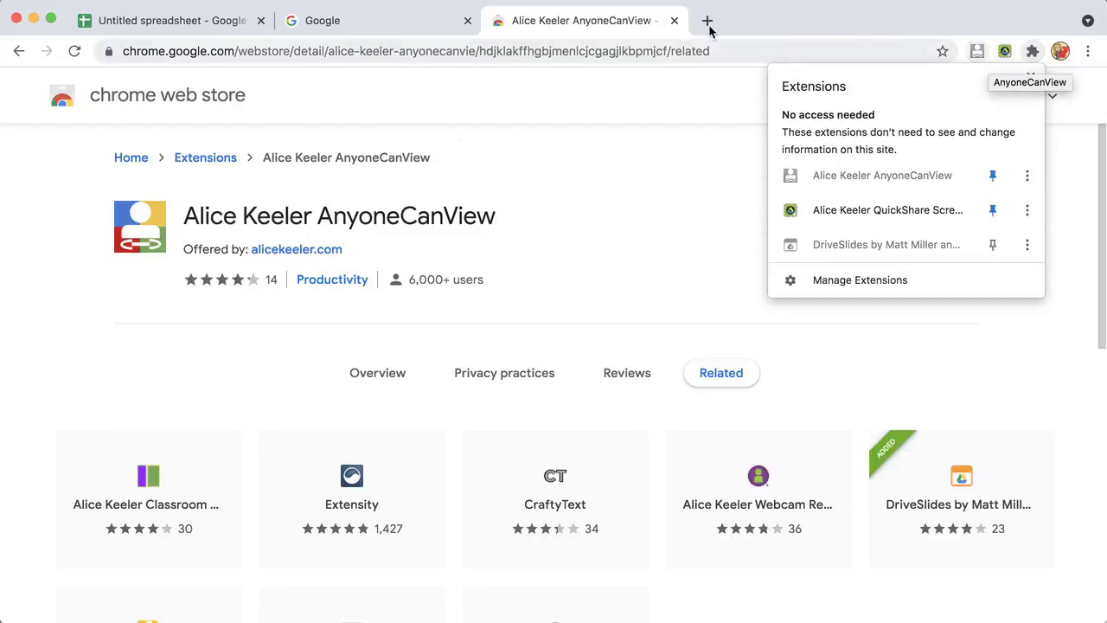
# Start a new docs.new document containing 'Hi I want to share this!'
pyautogui.click(708, 21)
pyautogui.write('docs')
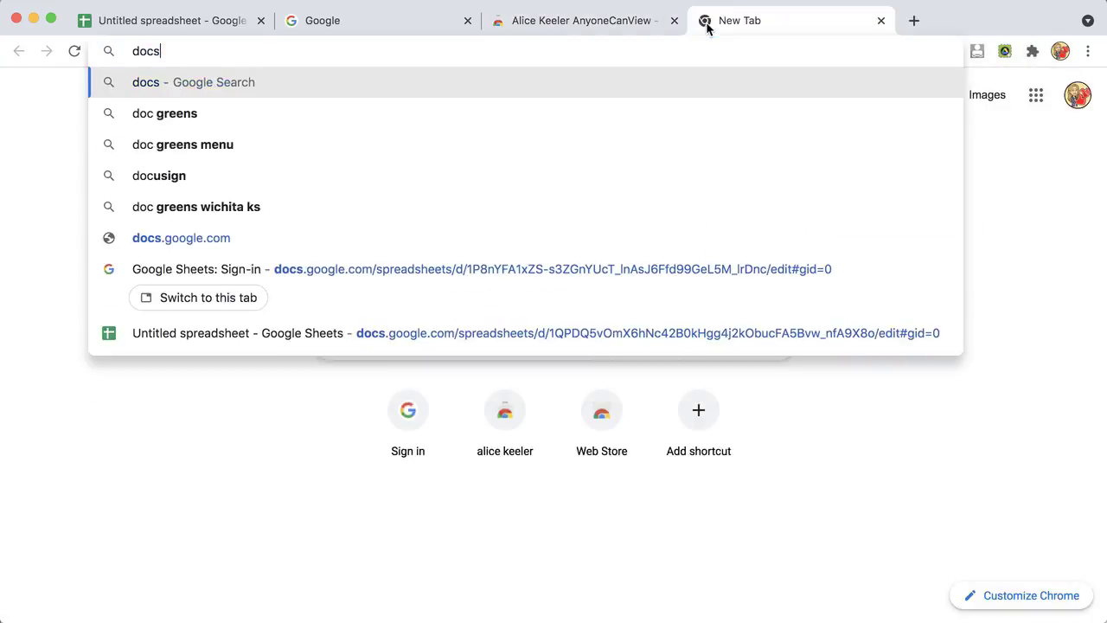
pyautogui.write('.new')
pyautogui.press('Return')
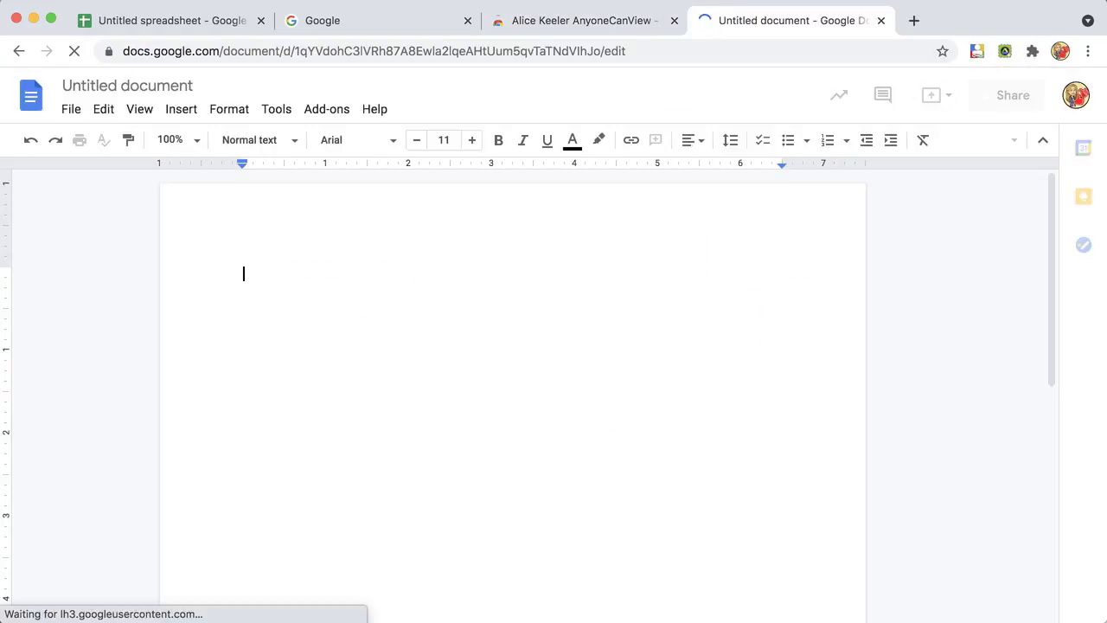
pyautogui.write('Hi I want to s')
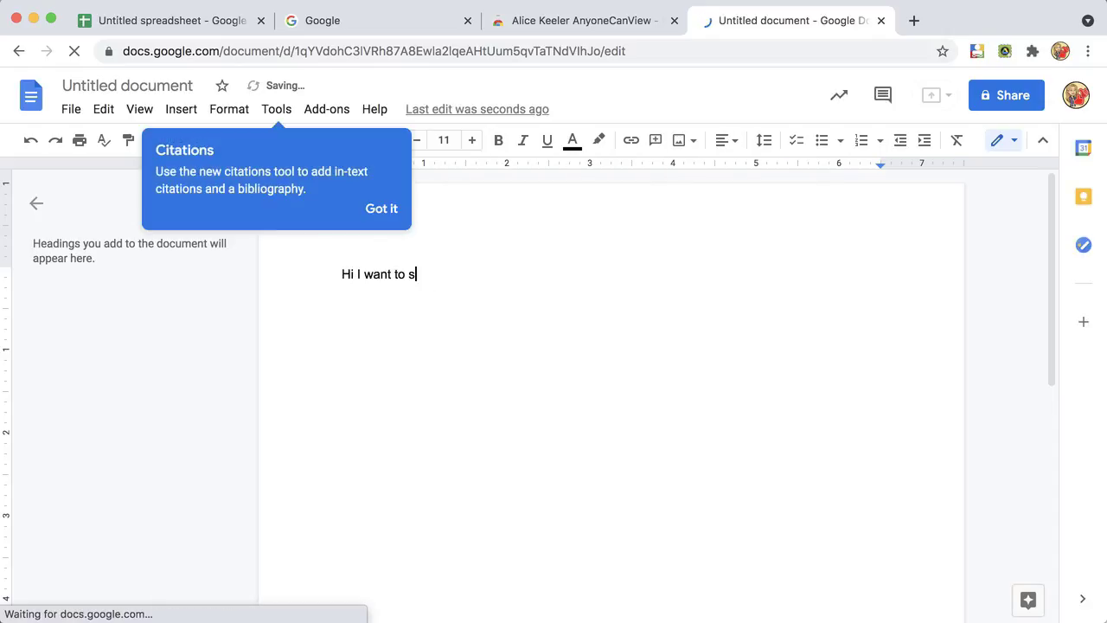
pyautogui.write('hare this!')
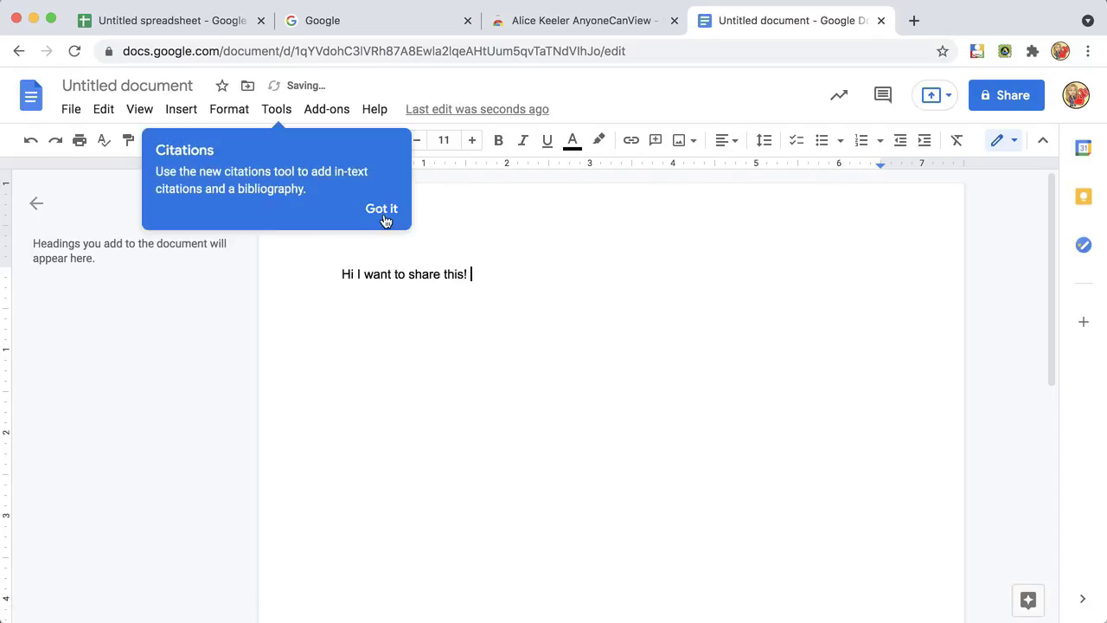
# Title the document 'Hi I want to share this' using the suggested name
pyautogui.click(381, 209)
pyautogui.click(135, 81)
pyautogui.click(513, 250)
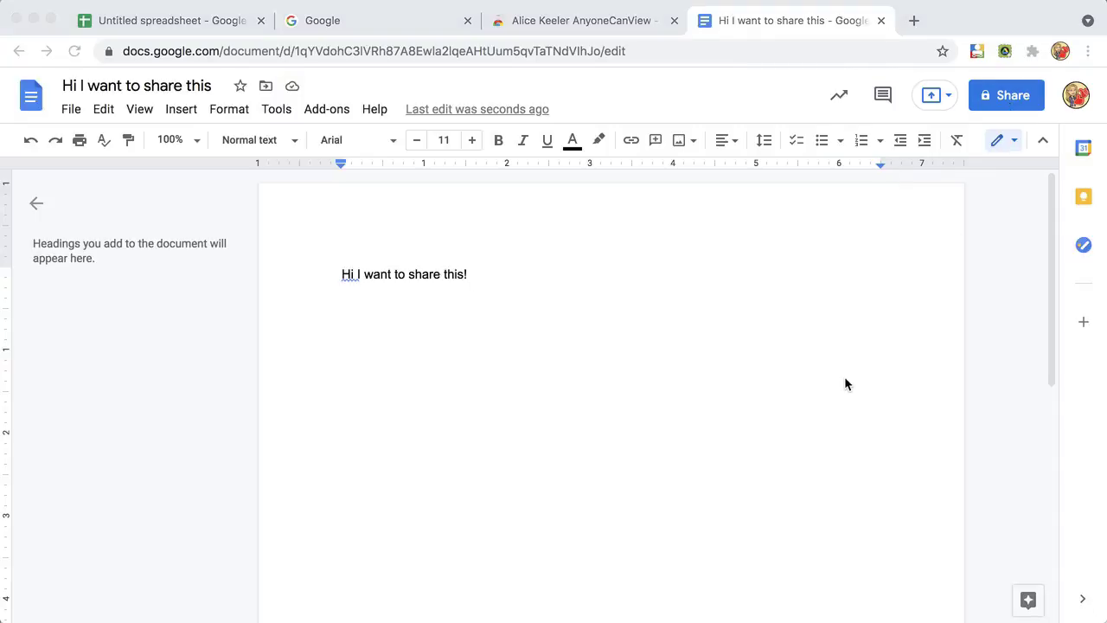
# Set the document's general access to Anyone with the link as Viewer
pyautogui.click(994, 98)
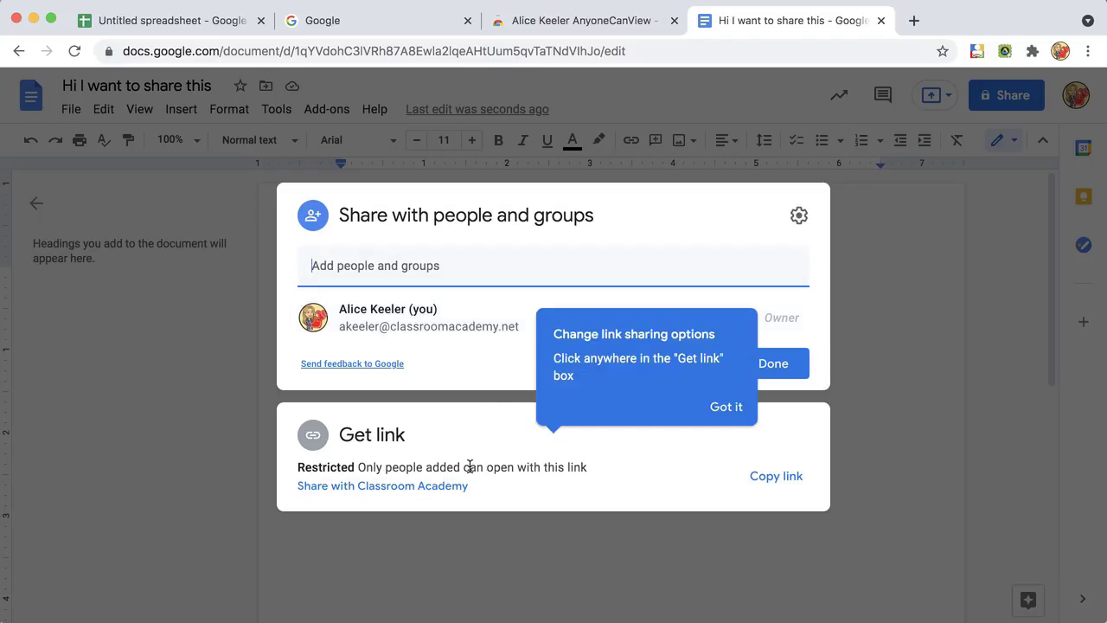
pyautogui.click(452, 487)
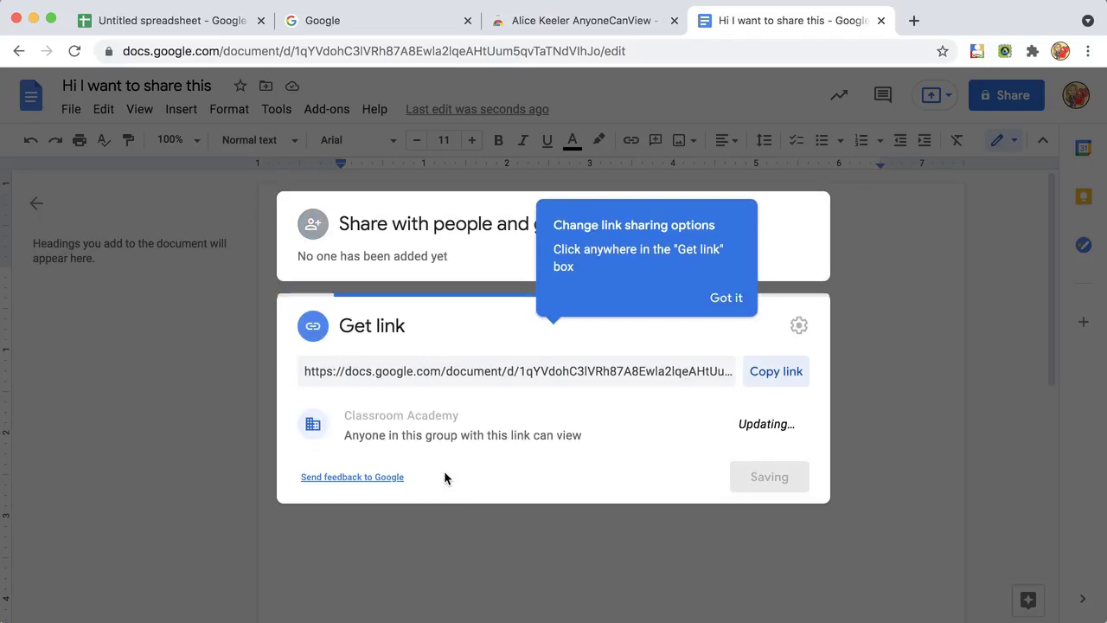
pyautogui.click(418, 416)
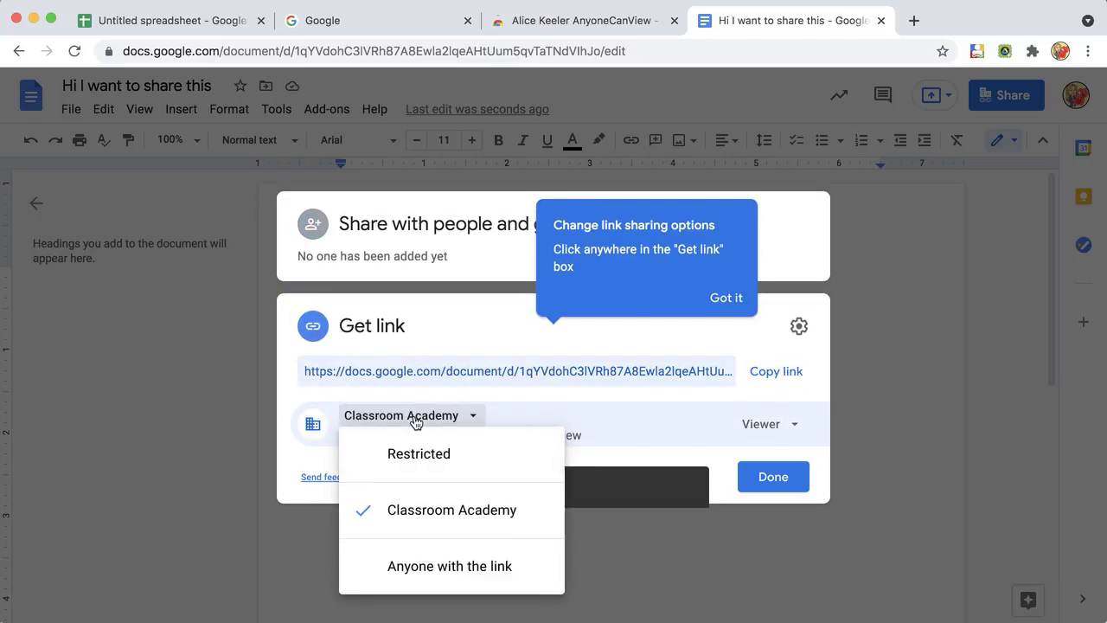
pyautogui.click(423, 587)
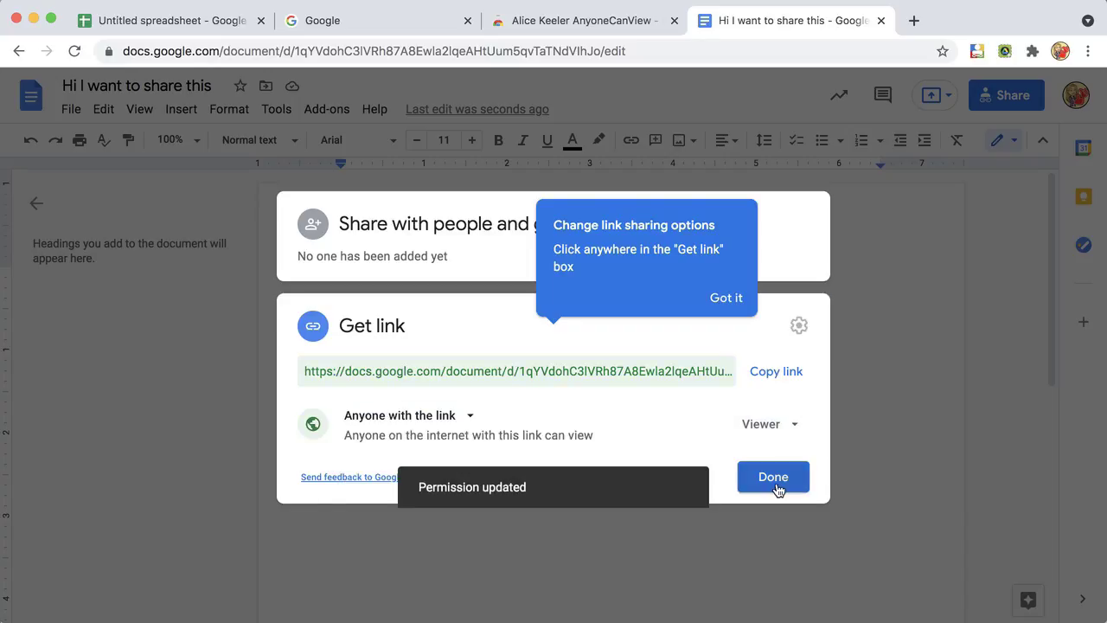
pyautogui.click(773, 482)
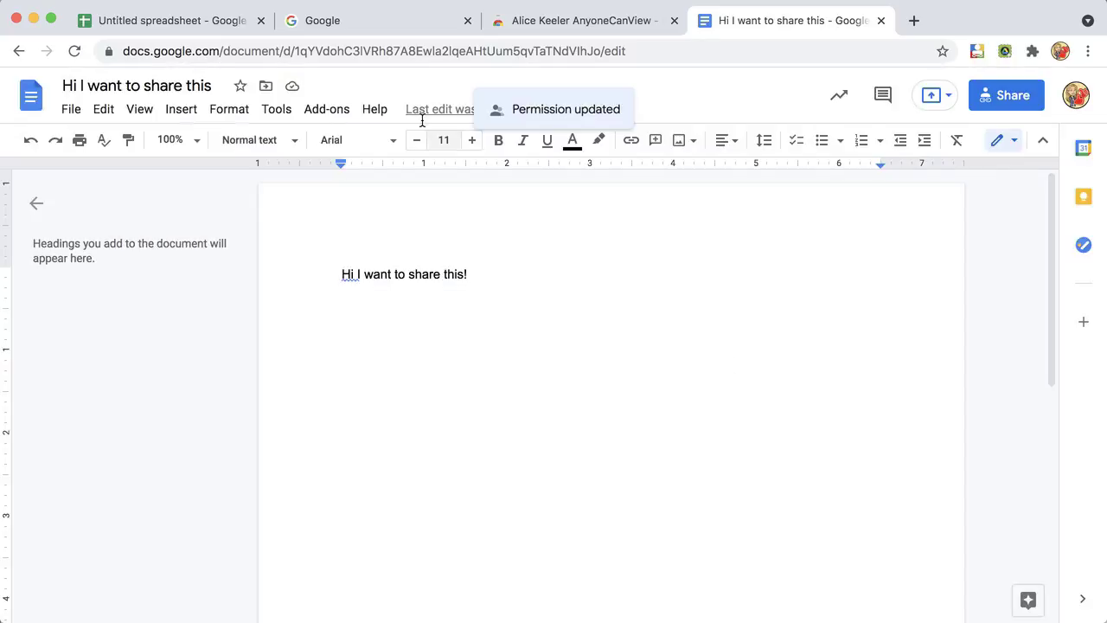
# Copy the document's shareable link from the Share dialog
pyautogui.click(1008, 96)
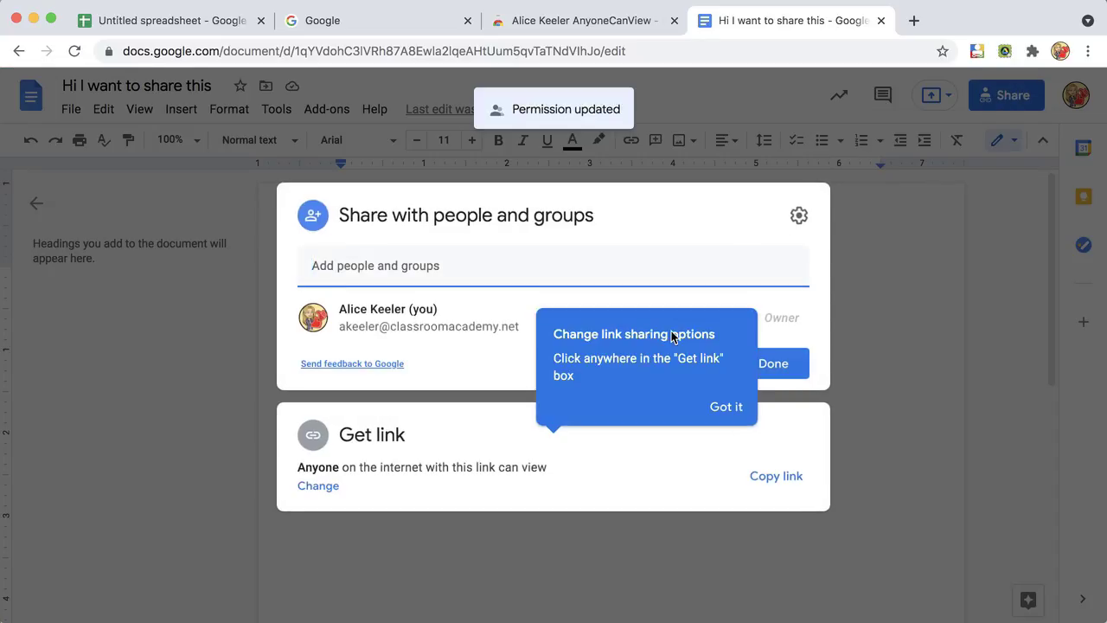
pyautogui.click(777, 477)
pyautogui.click(912, 236)
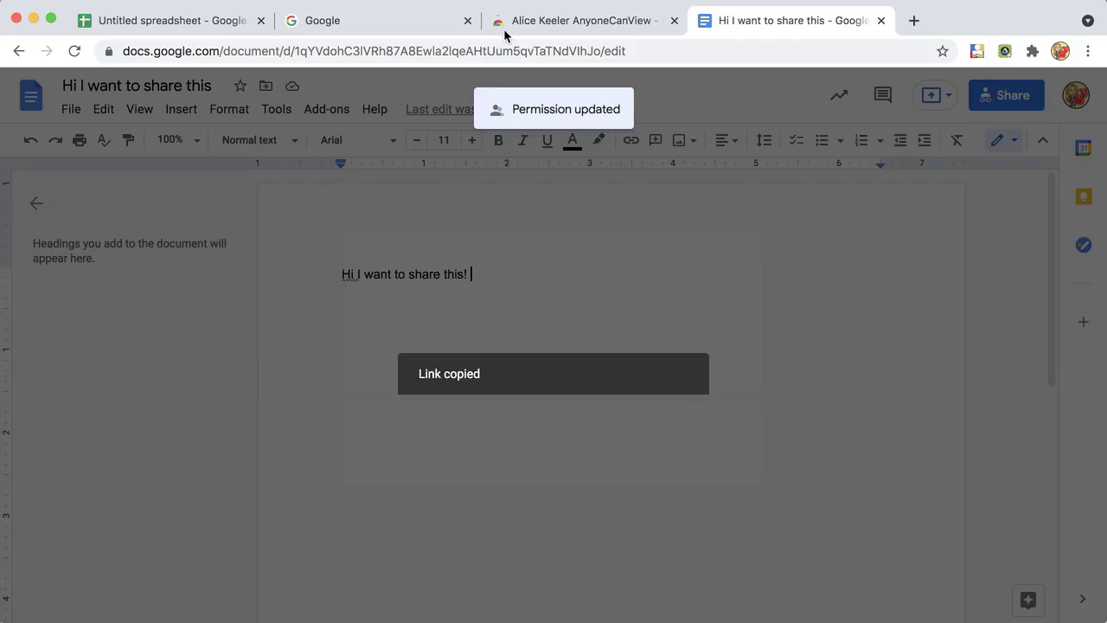
pyautogui.click(505, 49)
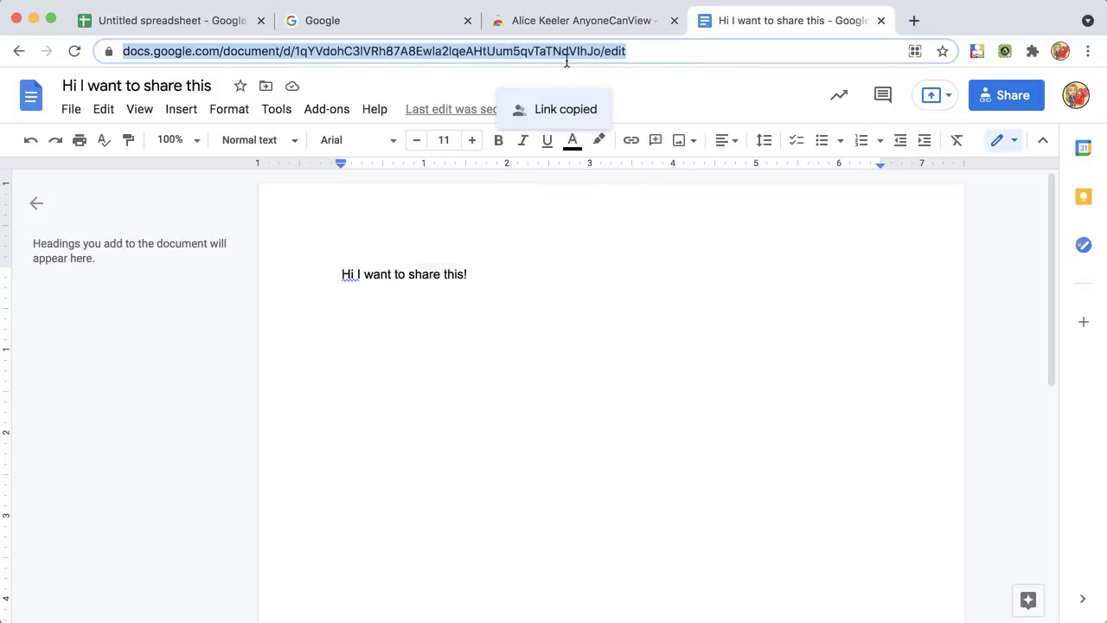
pyautogui.click(643, 301)
# Start another docs.new document with the greeting sentence and accept its suggested title
pyautogui.hotkey('ctrl', 't')
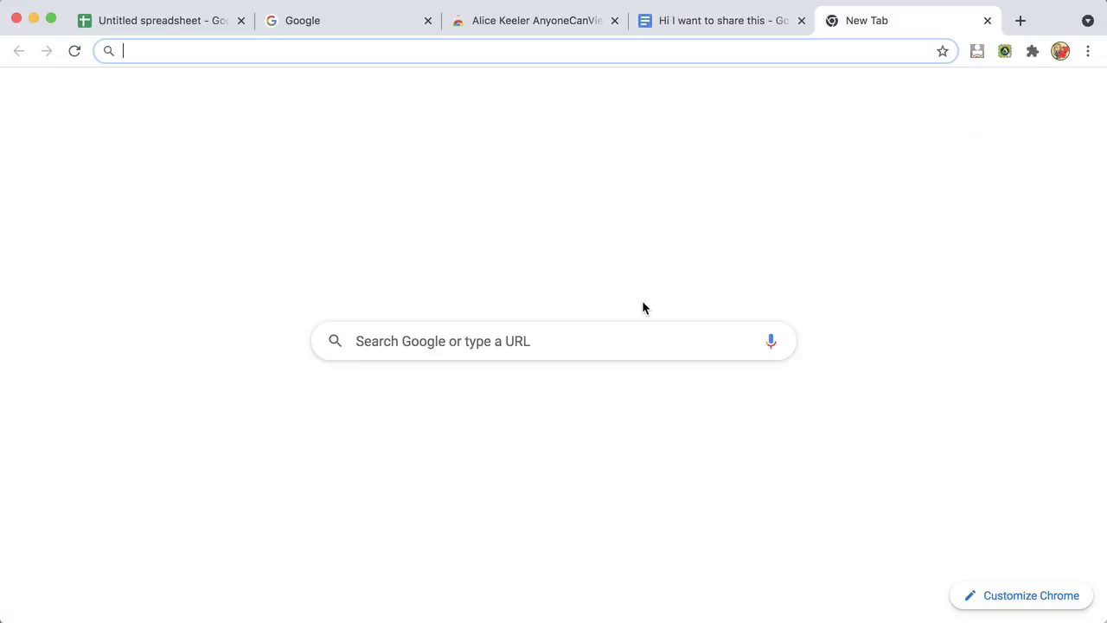
pyautogui.write('docs.new')
pyautogui.press('Return')
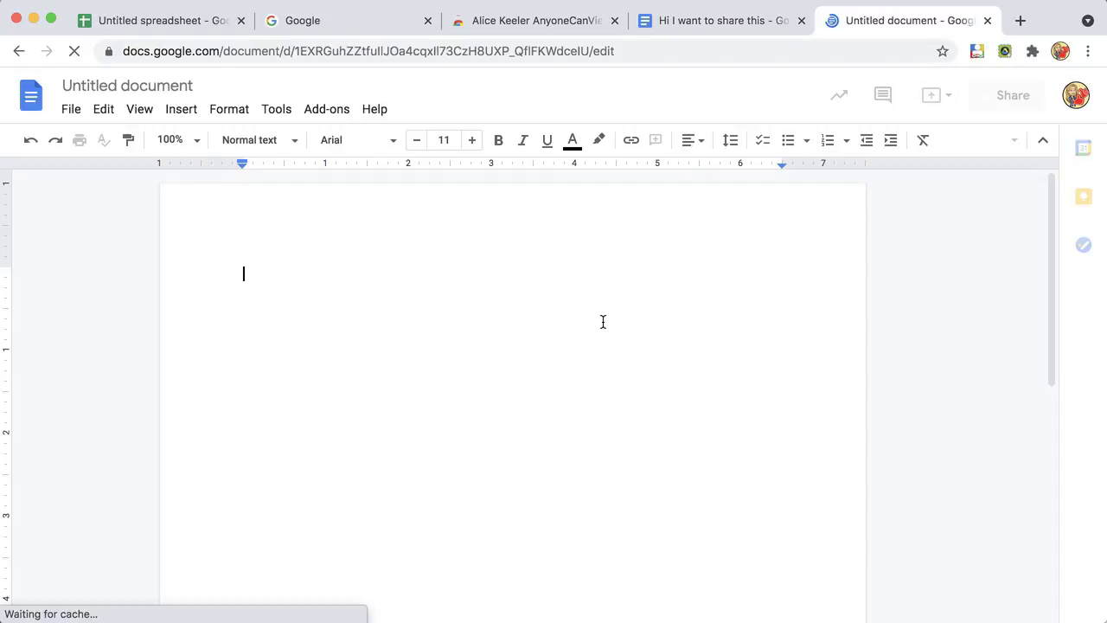
pyautogui.write('Hi I wa')
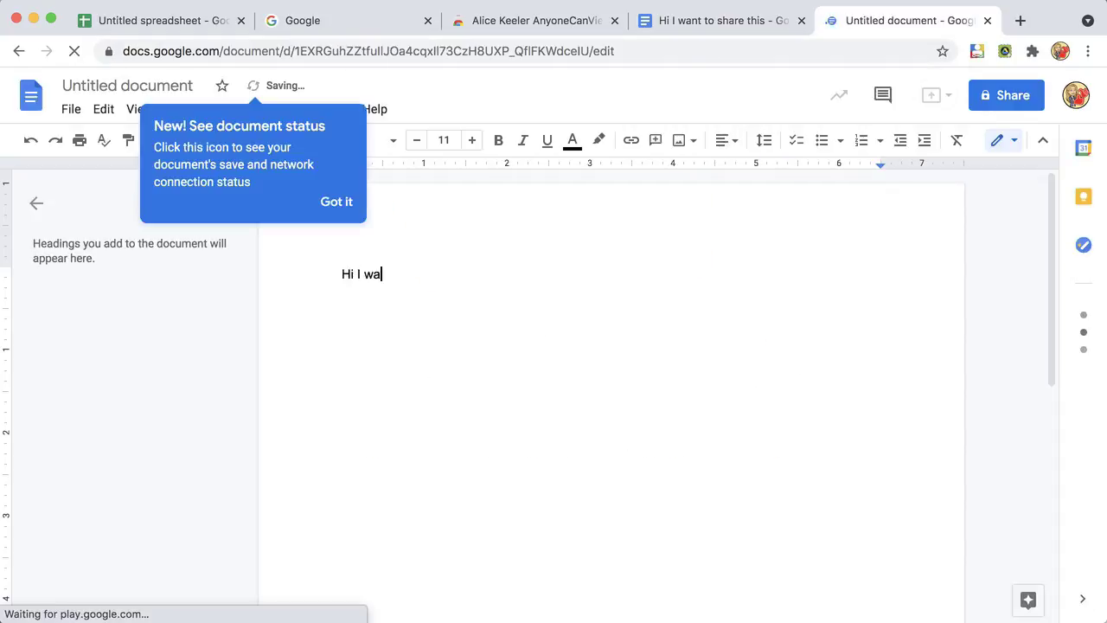
pyautogui.write('nt to share this!')
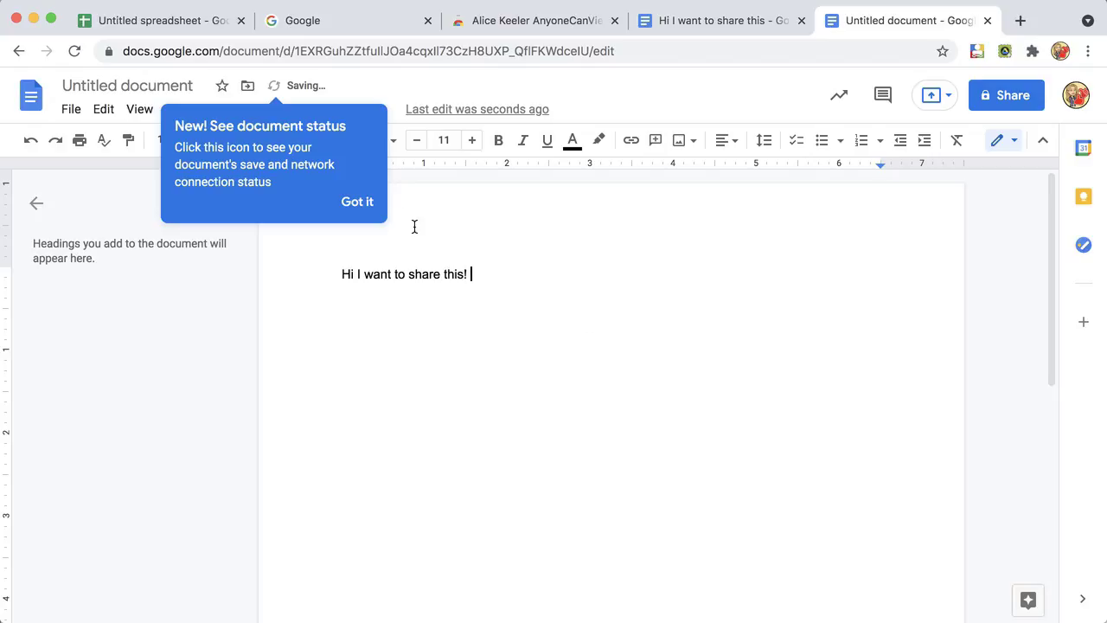
pyautogui.click(357, 201)
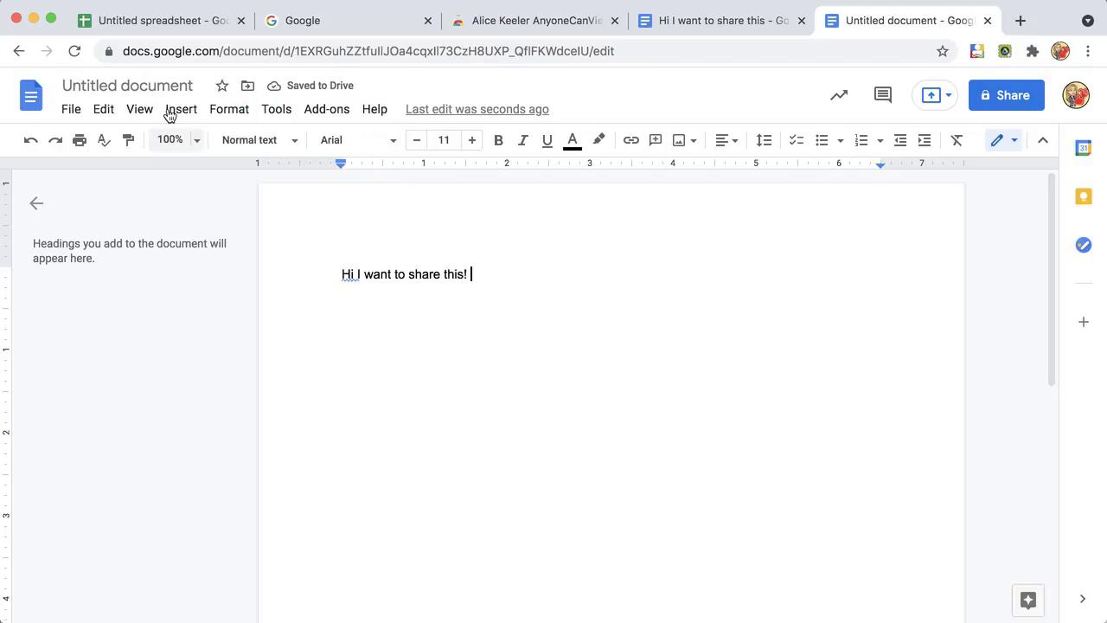
pyautogui.click(157, 84)
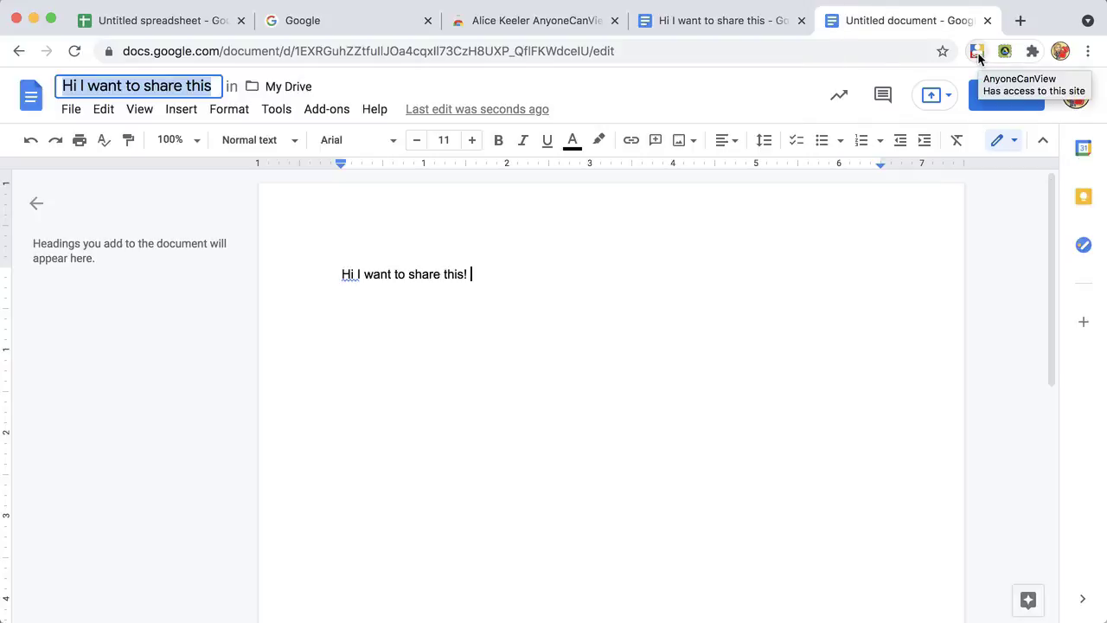
# Paste the document's link as a hyperlink on a new line below the greeting sentence
pyautogui.click(977, 53)
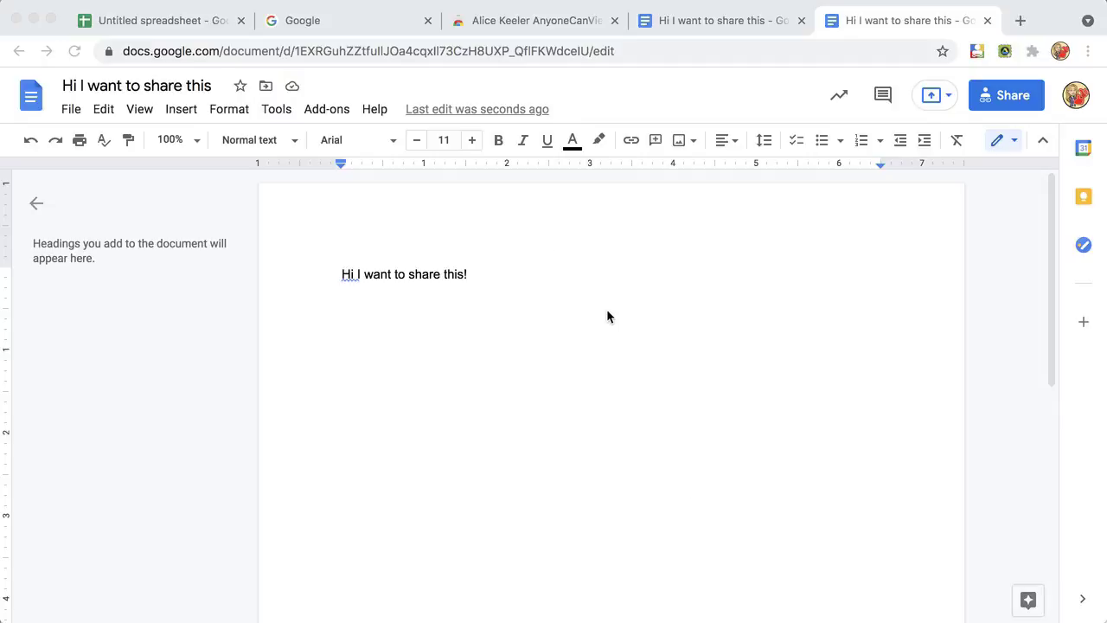
pyautogui.click(573, 277)
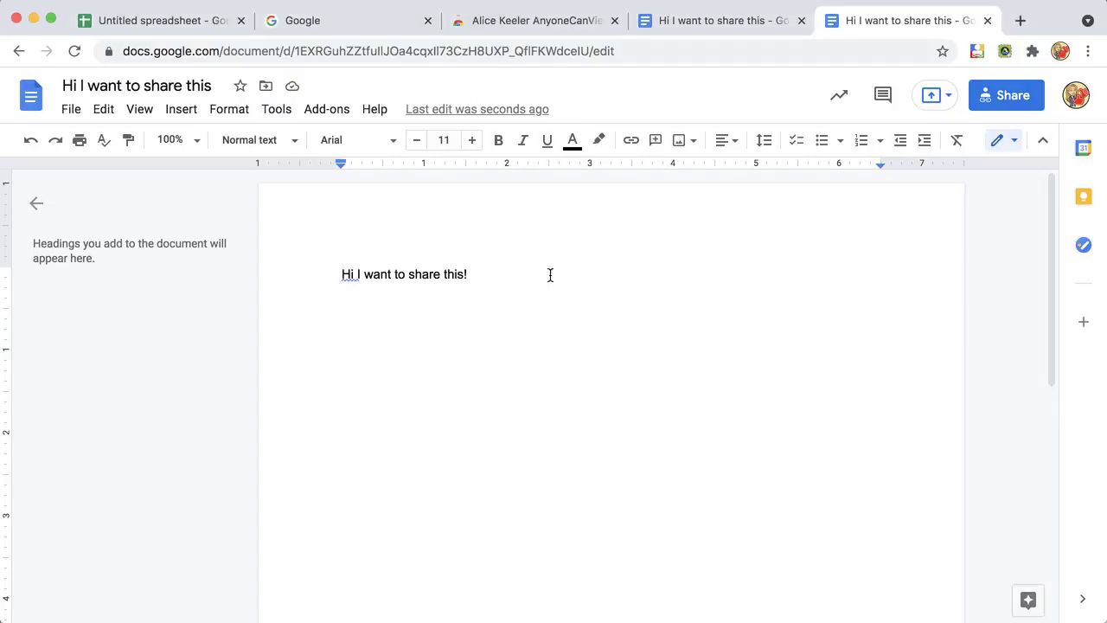
pyautogui.press('Return')
pyautogui.hotkey('ctrl', 'v')
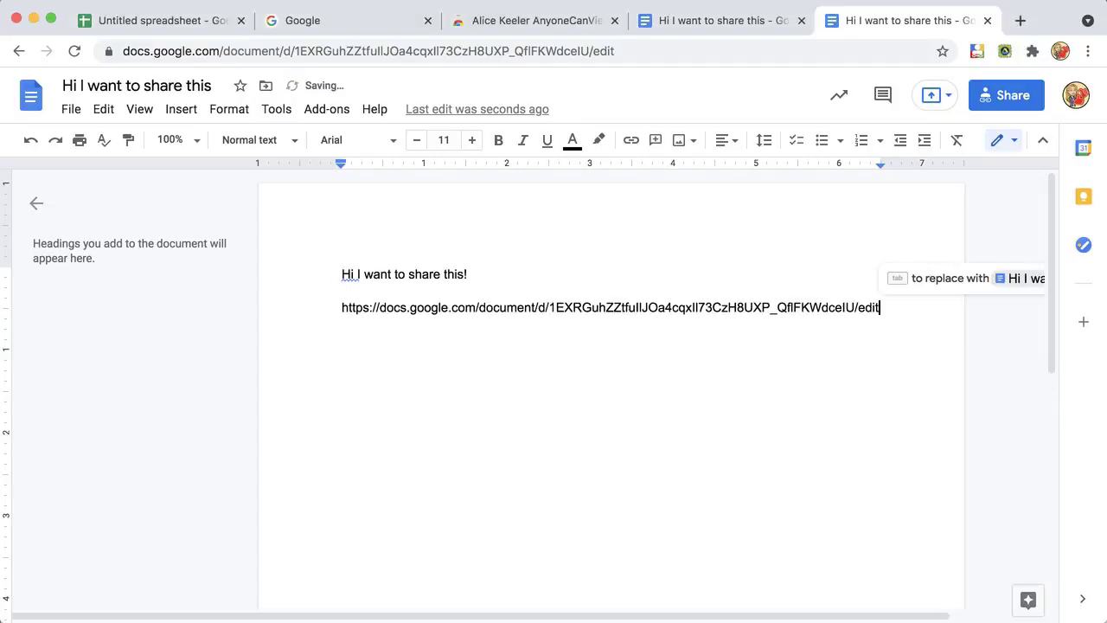
pyautogui.press('Return')
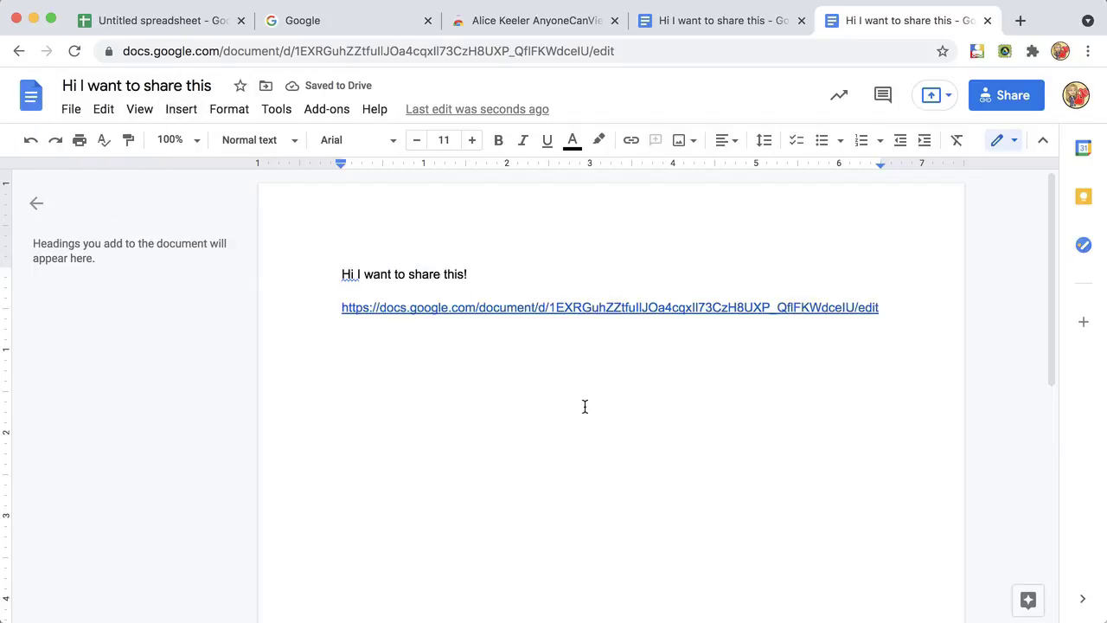
pyautogui.hotkey('ctrl', 't')
# Create a slides.new presentation whose first slide title reads 'alice'
pyautogui.write('slides.new')
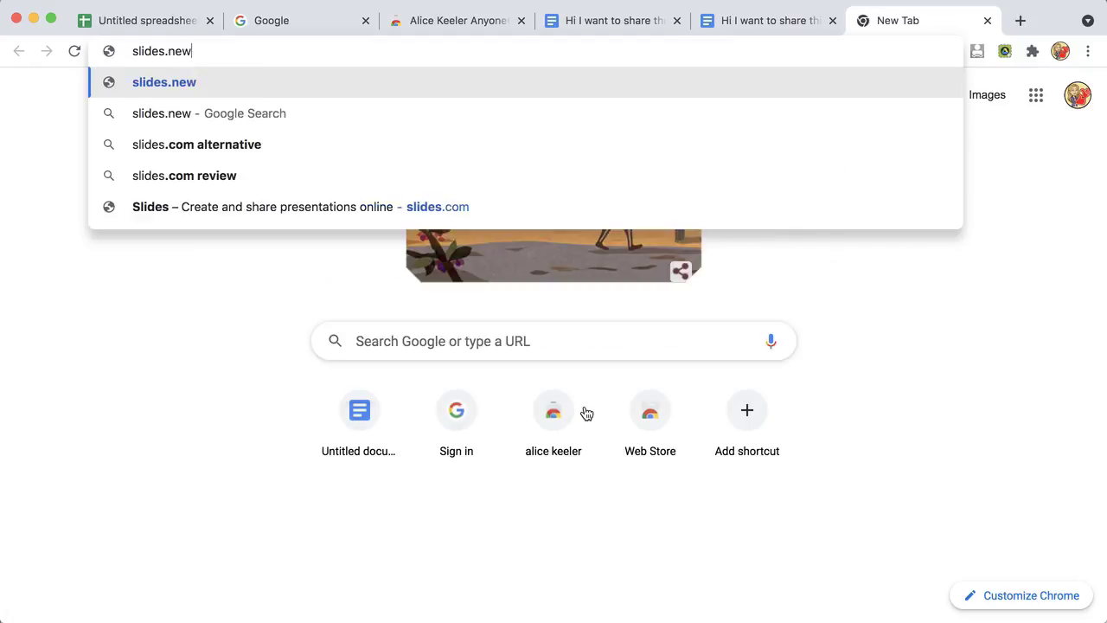
pyautogui.press('Return')
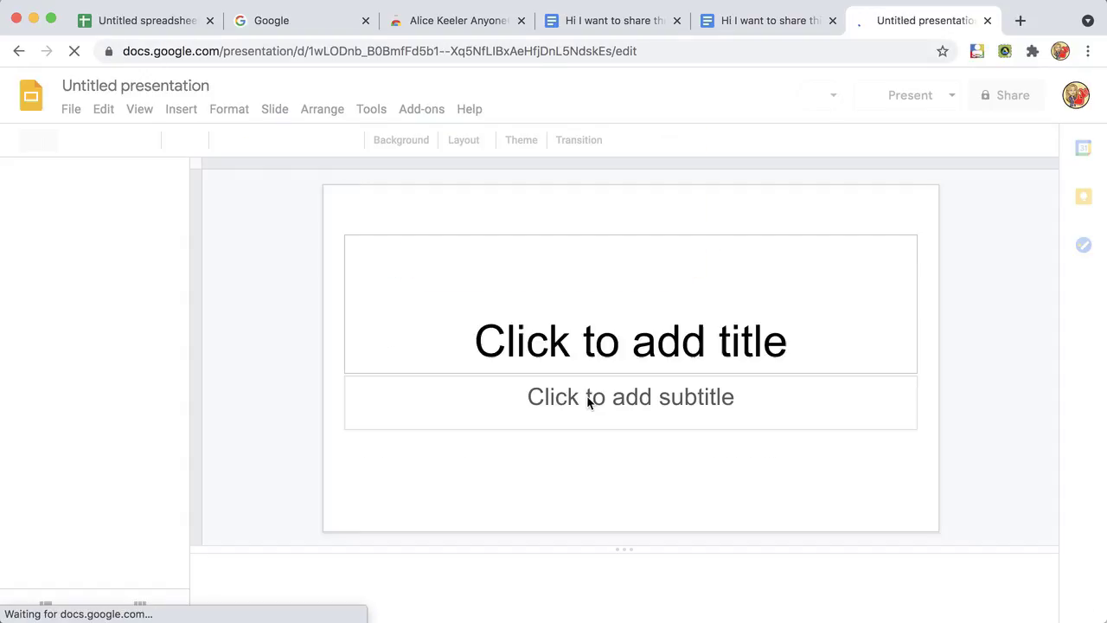
pyautogui.click(608, 355)
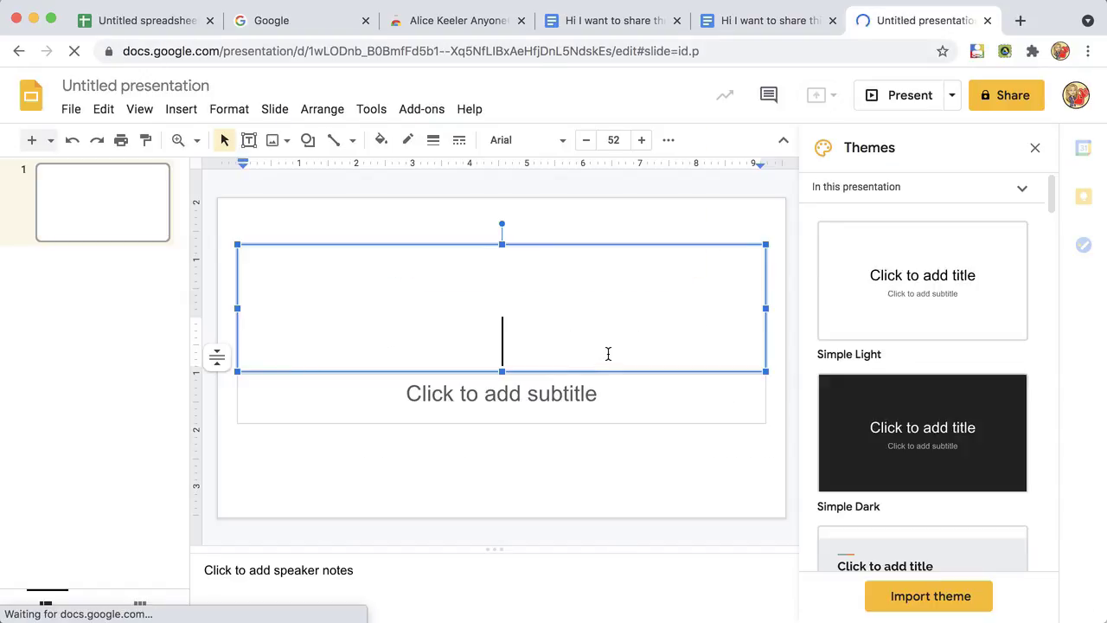
pyautogui.write('alice')
pyautogui.click(613, 471)
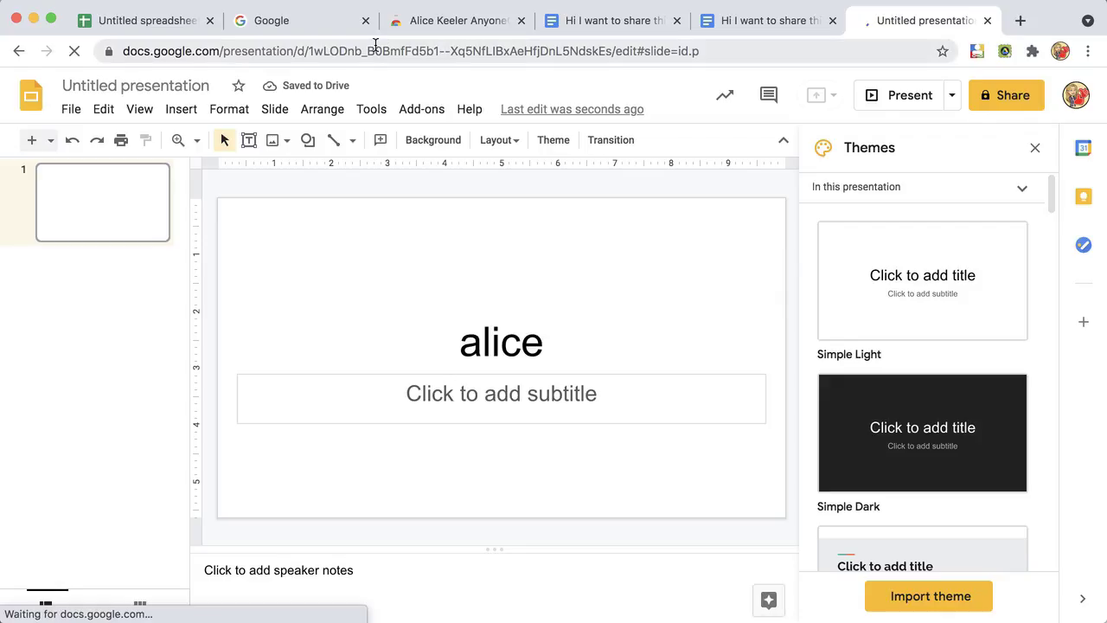
pyautogui.click(122, 86)
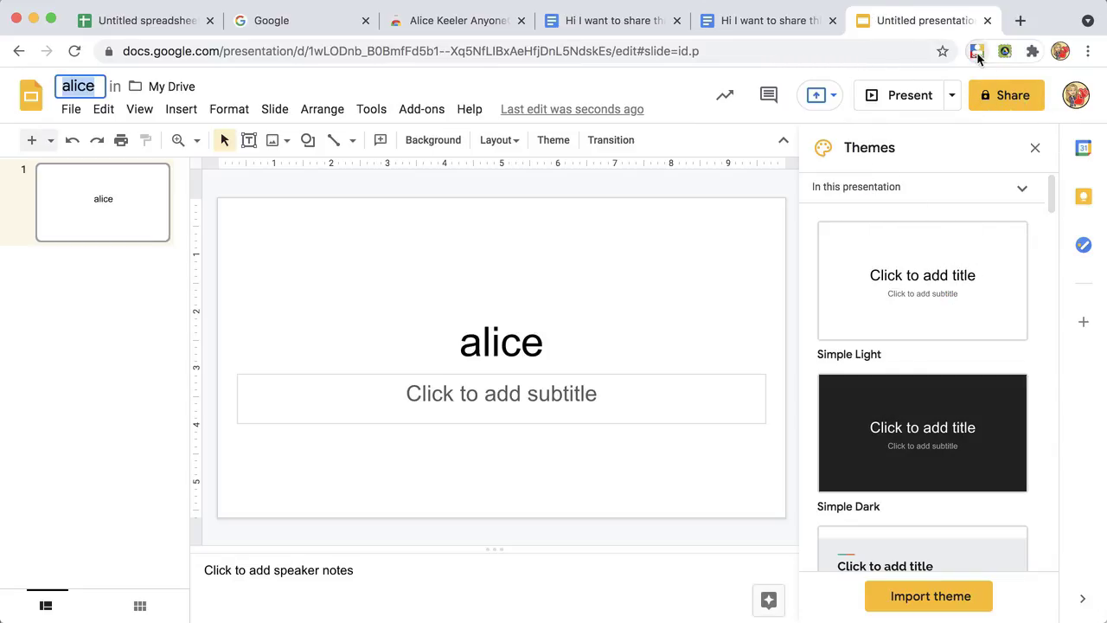
# Share the alice presentation via AnyoneCanView and paste its link into the subtitle
pyautogui.click(977, 54)
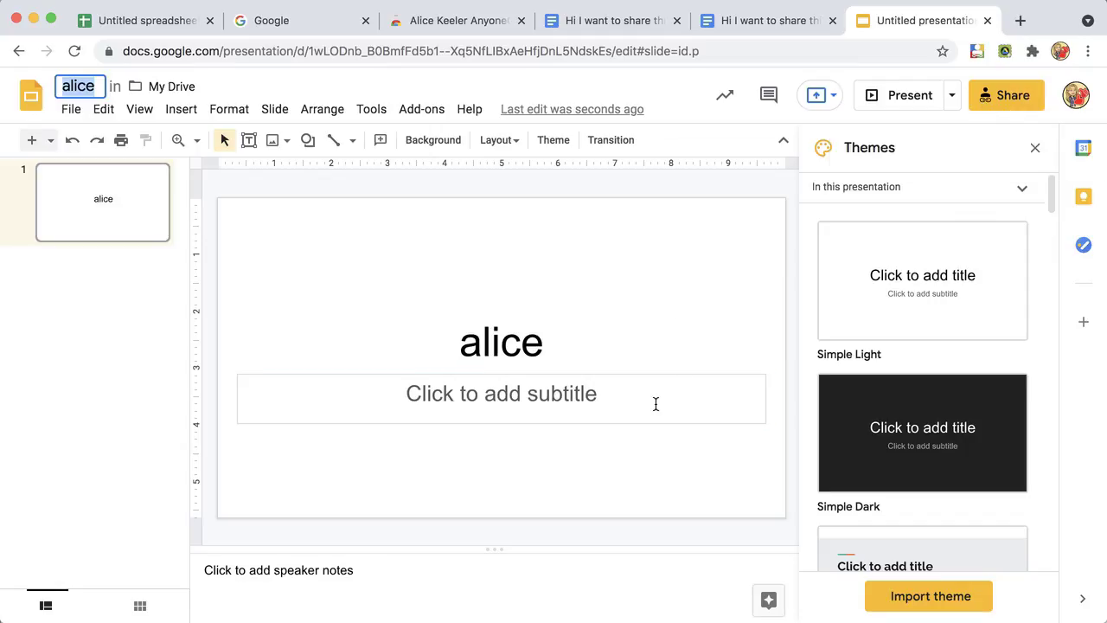
pyautogui.click(656, 404)
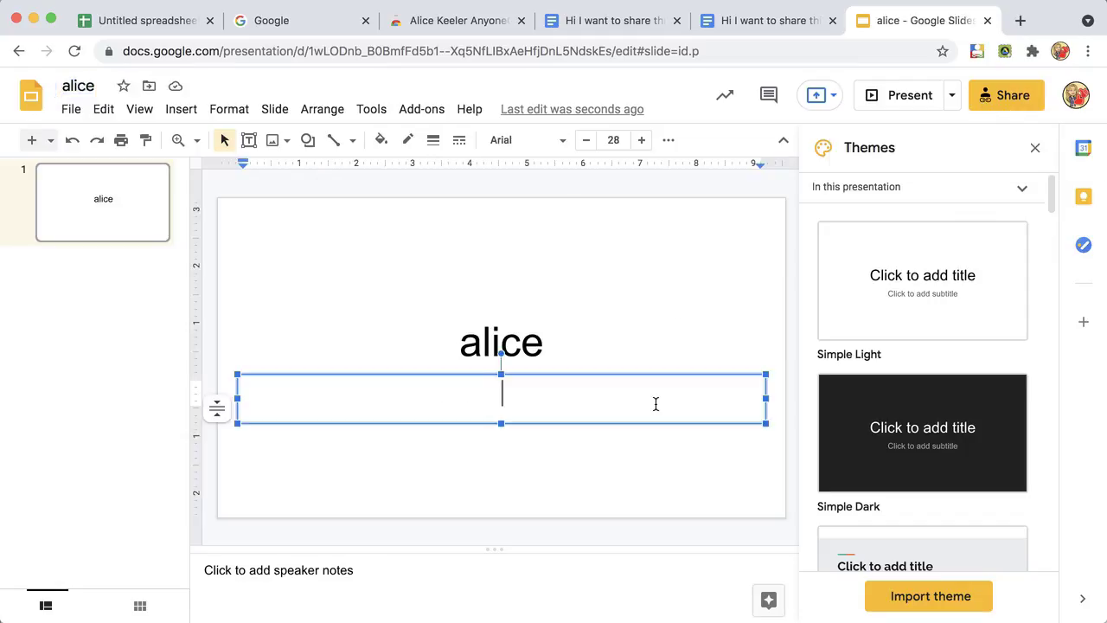
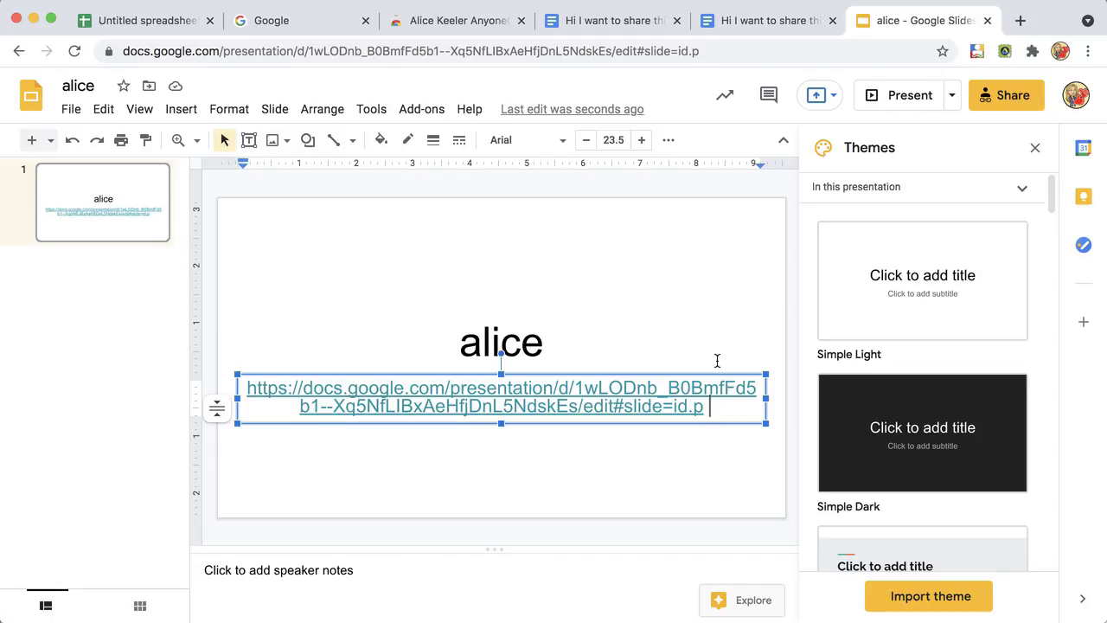
pyautogui.click(669, 51)
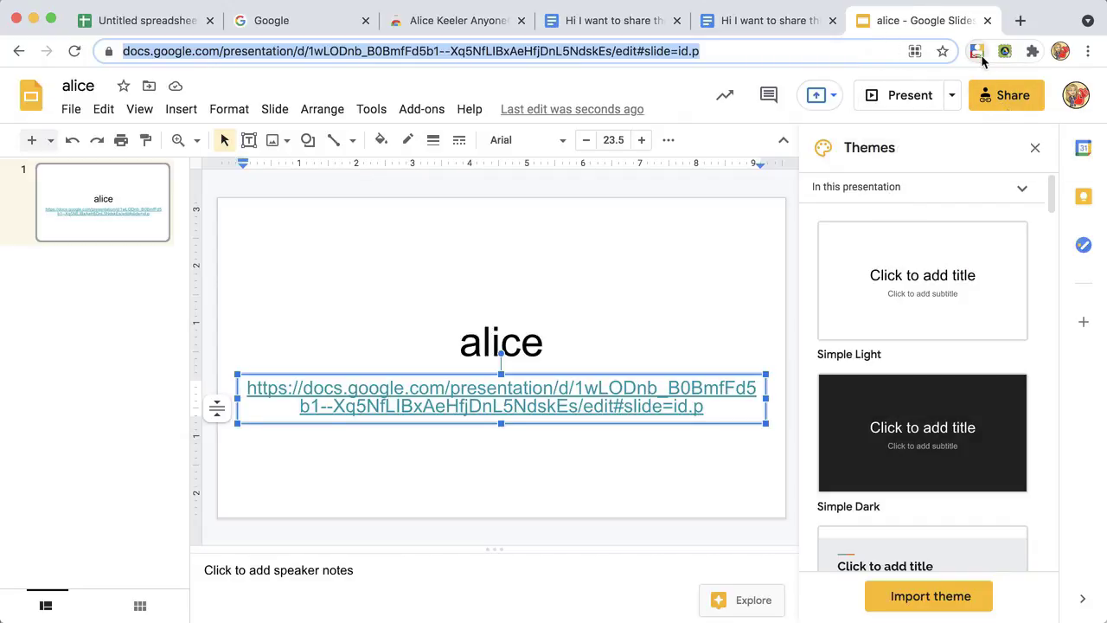
# Create a sheets.new spreadsheet named 'This is my spreadsheet'
pyautogui.click(1020, 20)
pyautogui.write('s')
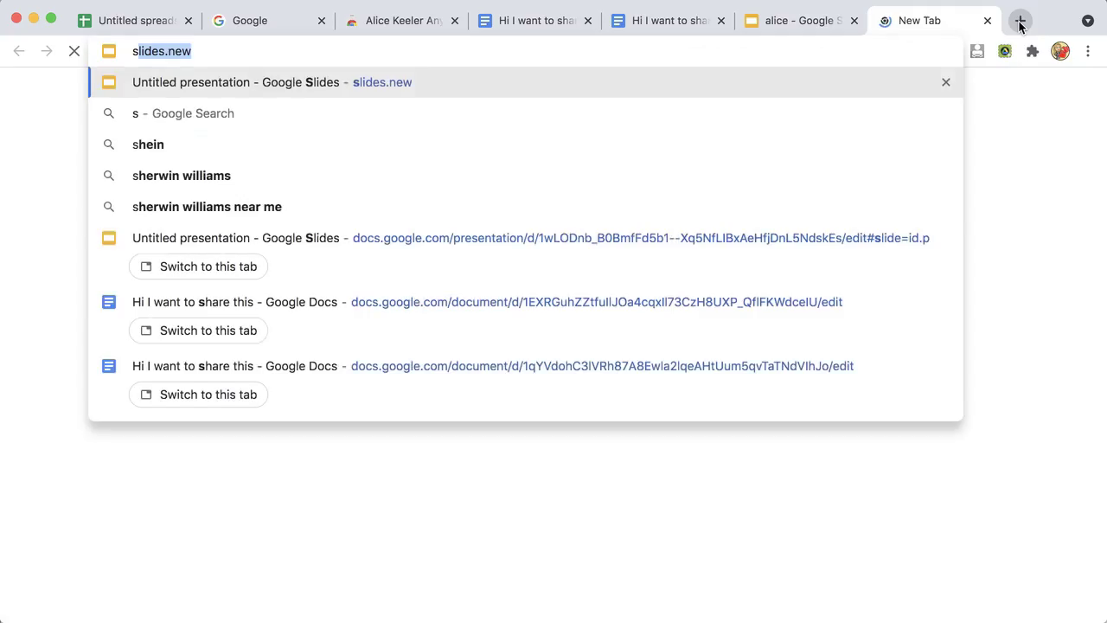
pyautogui.write('heets.new')
pyautogui.press('Return')
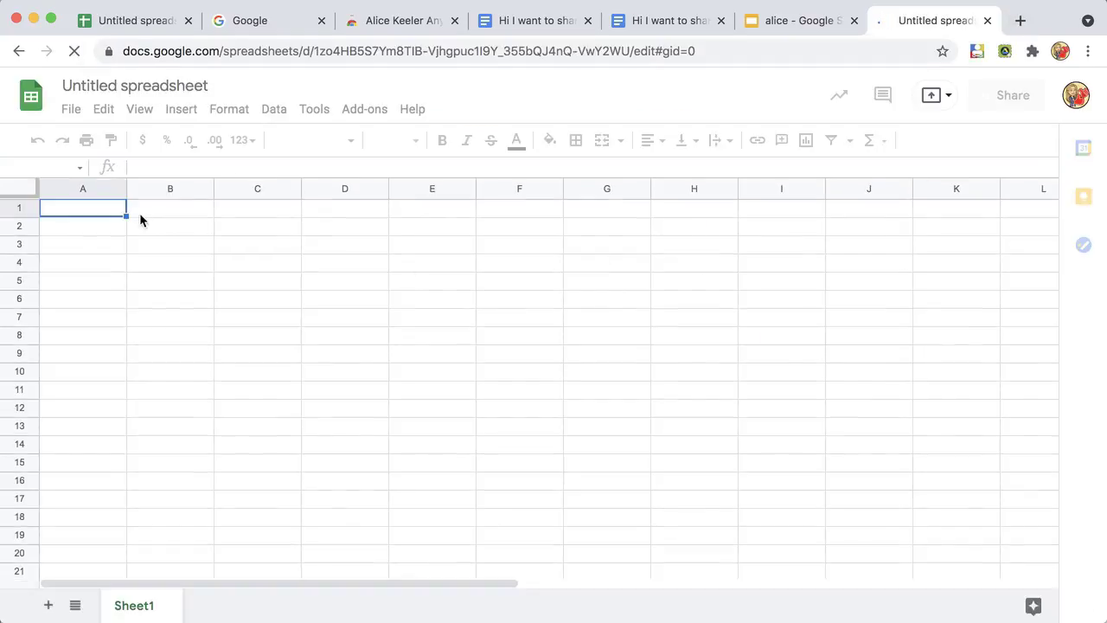
pyautogui.click(141, 84)
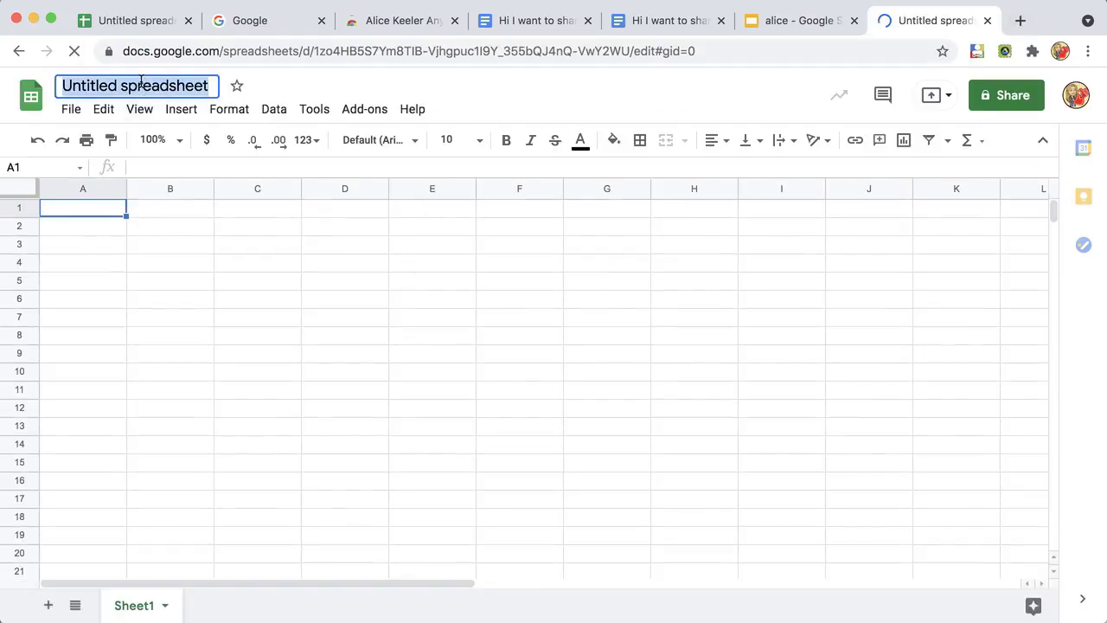
pyautogui.write('This is my spreadshe')
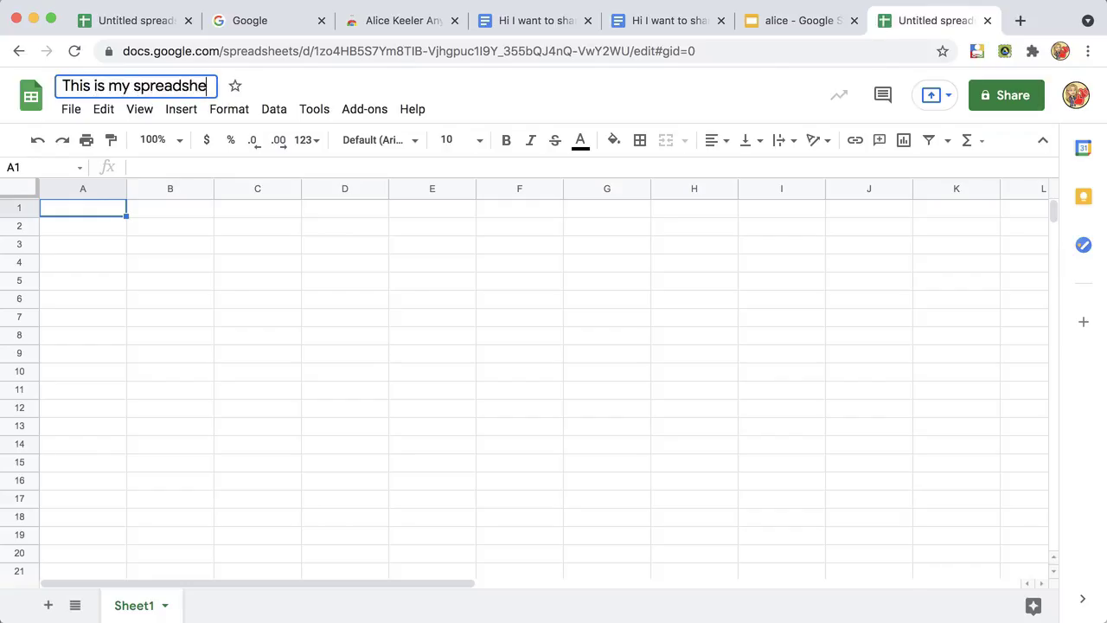
pyautogui.write('et')
pyautogui.click(251, 390)
# Fill A1:A10 with 1 through 10 by extending a 1, 2 series
pyautogui.click(116, 207)
pyautogui.write('1')
pyautogui.press('Return')
pyautogui.write('2')
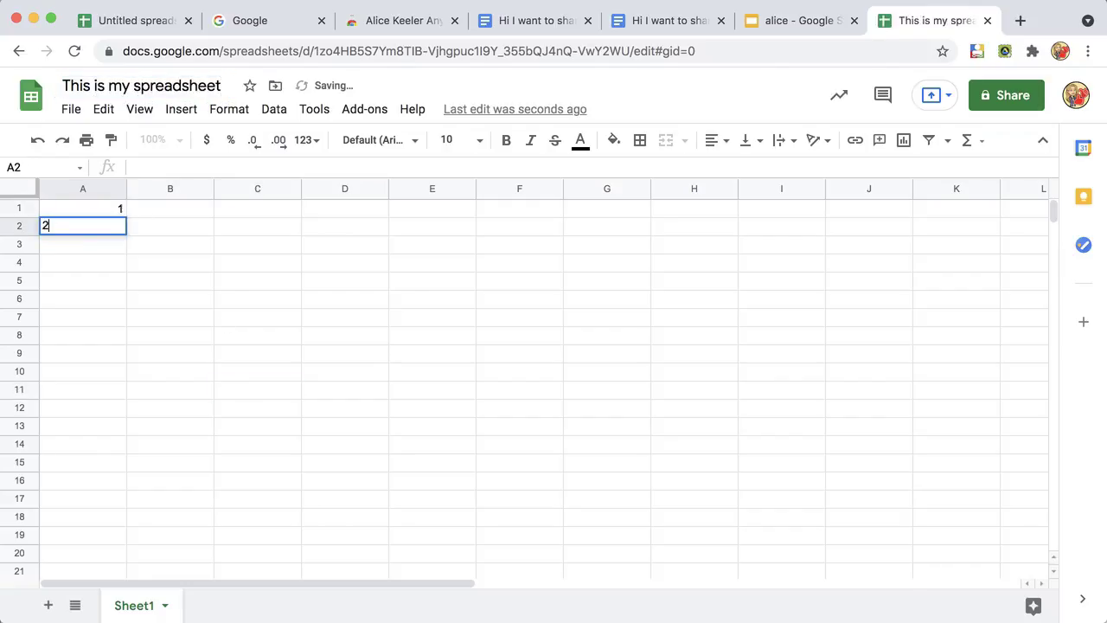
pyautogui.press('Return')
pyautogui.moveTo(116, 211); pyautogui.dragTo(114, 226)
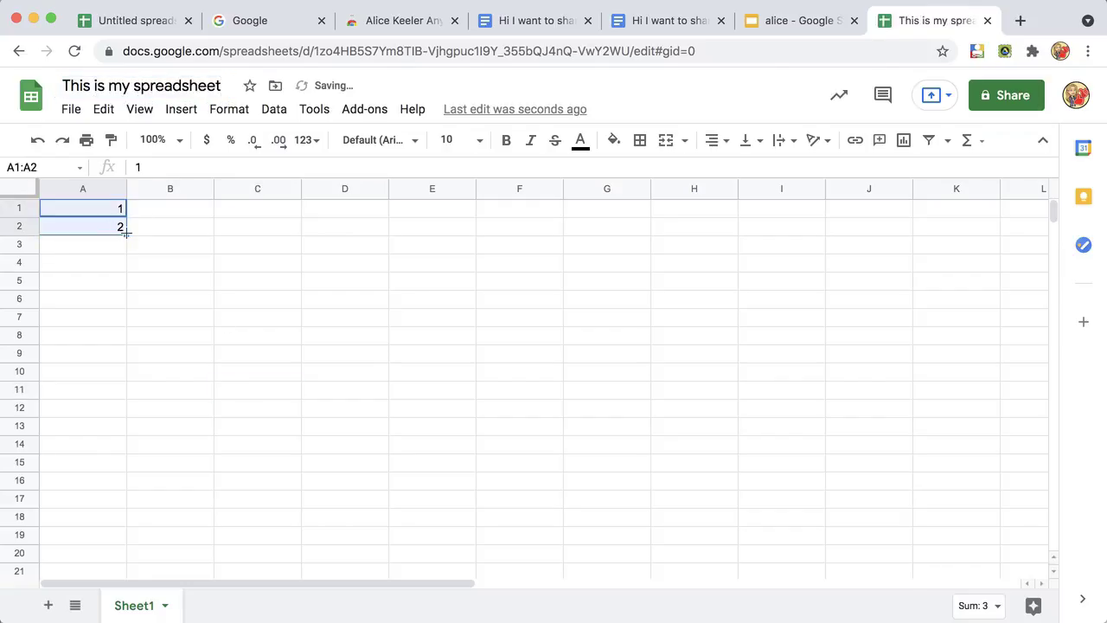
pyautogui.moveTo(180, 367); pyautogui.dragTo(180, 368)
pyautogui.click(260, 358)
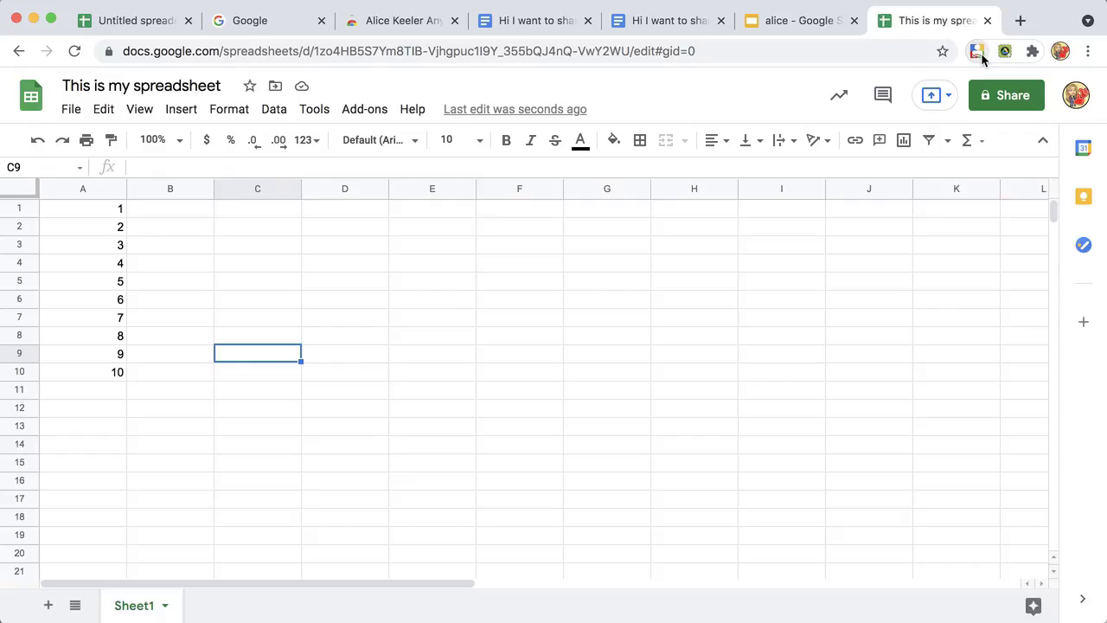
pyautogui.click(979, 53)
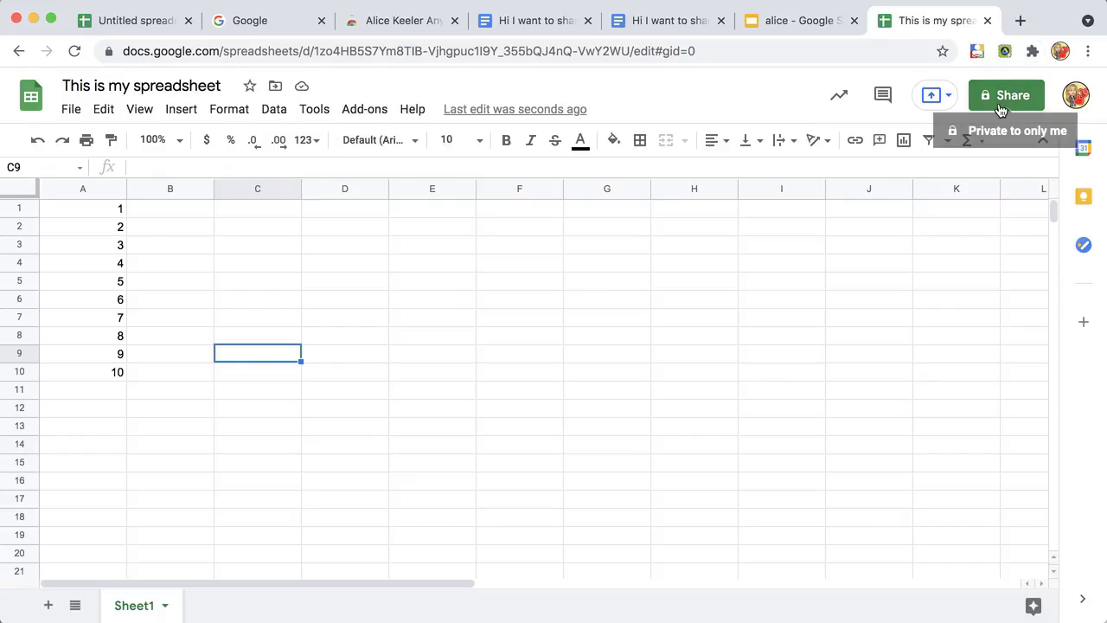
# Return to the alice presentation tab once the spreadsheet link is shared
pyautogui.click(432, 443)
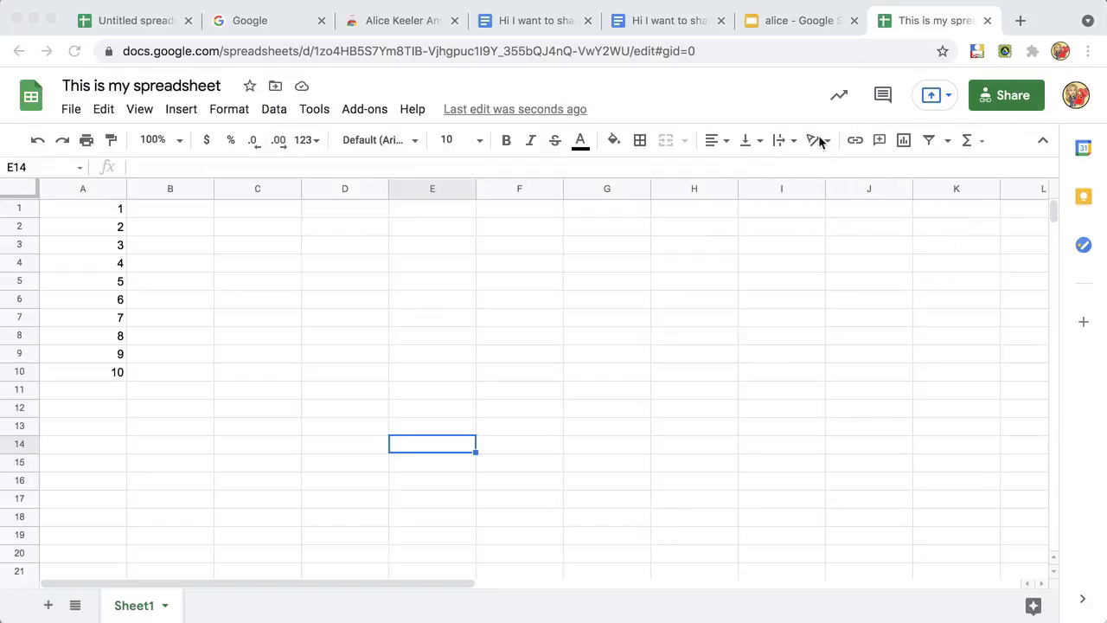
pyautogui.click(801, 24)
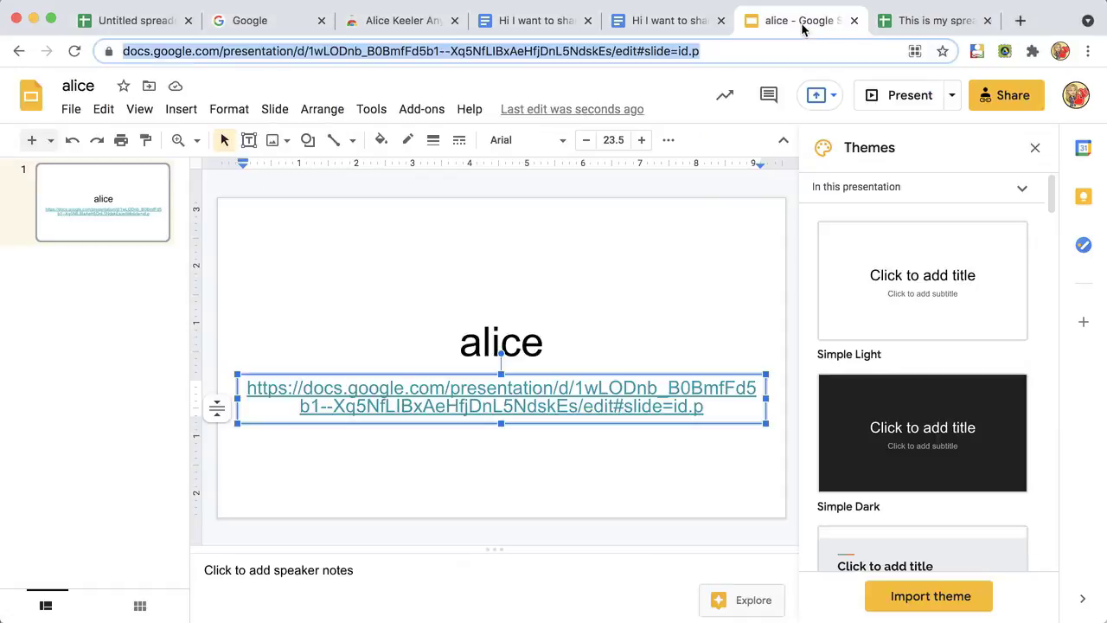
# Insert a new slide after slide 1 and paste the spreadsheet's share link as its title
pyautogui.click(67, 217)
pyautogui.press('Return')
pyautogui.click(318, 239)
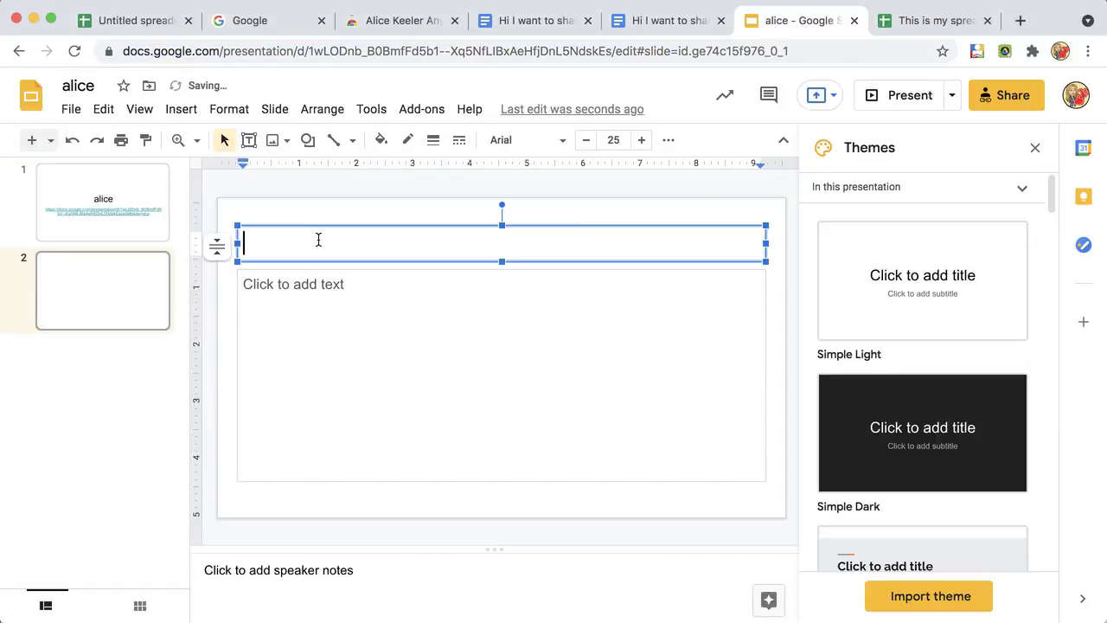
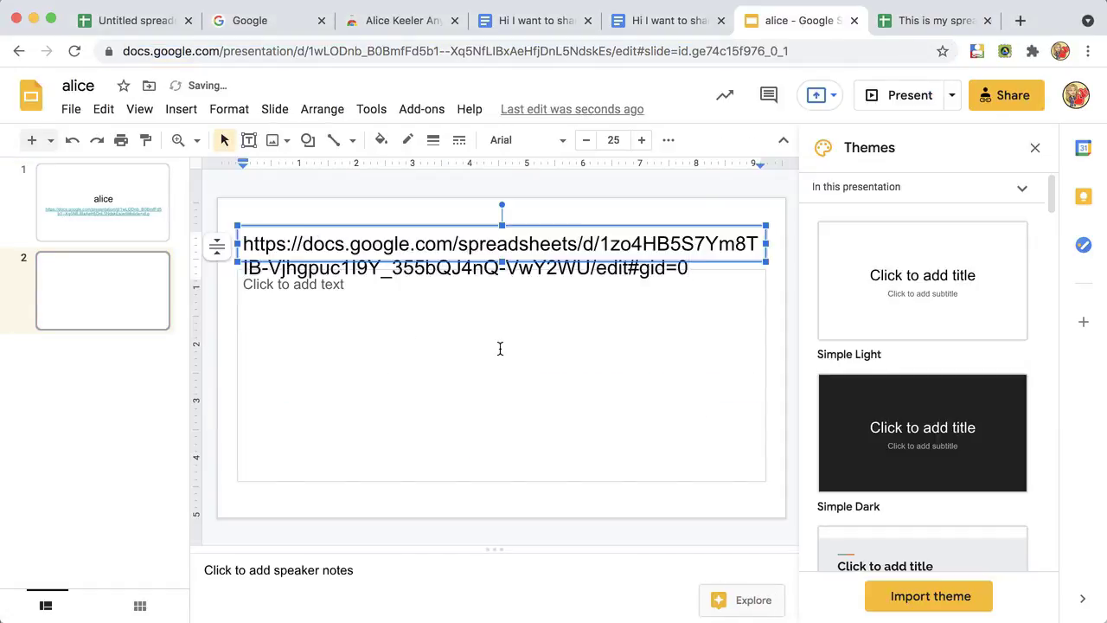